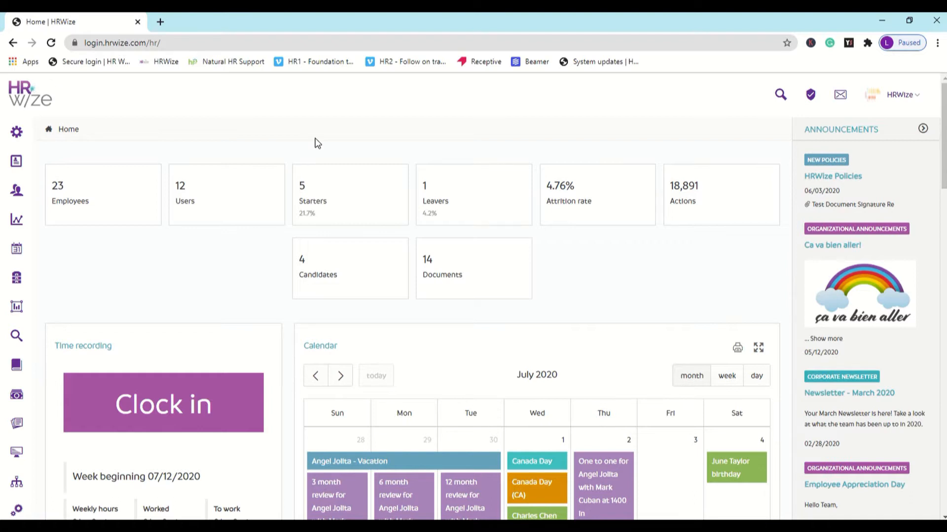
Step: Go to the company's form builder list and open the 360 Feedback 2020 form's settings for editing
mouse_move(17, 131)
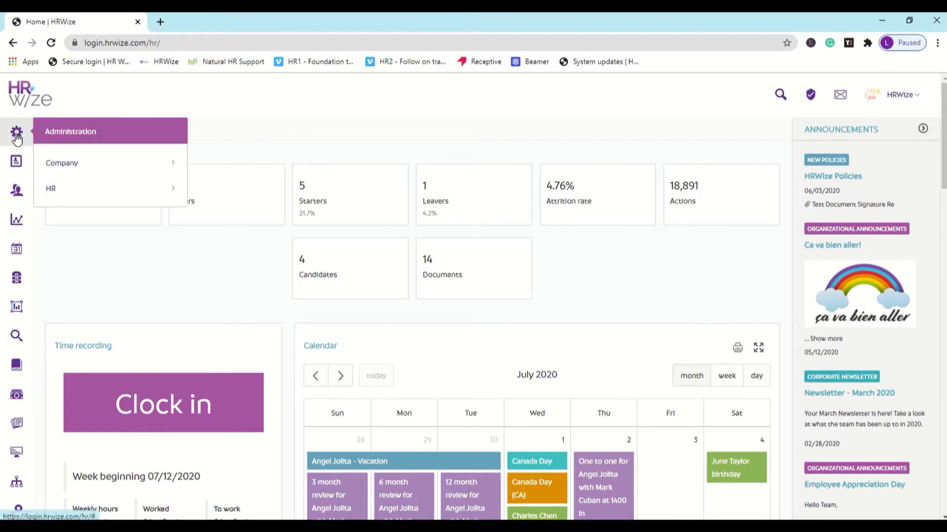
click(119, 171)
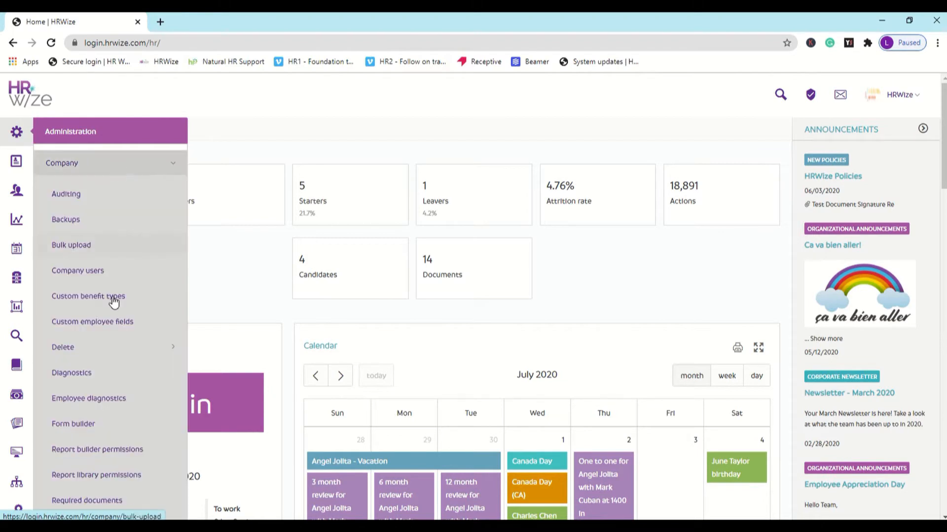
click(107, 424)
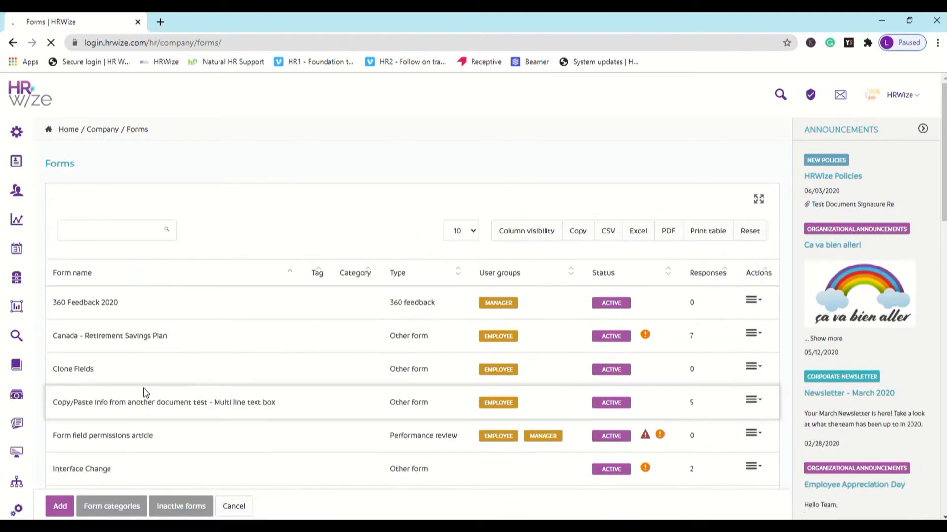
scroll(391, 242, down, 1)
scroll(389, 241, down, 2)
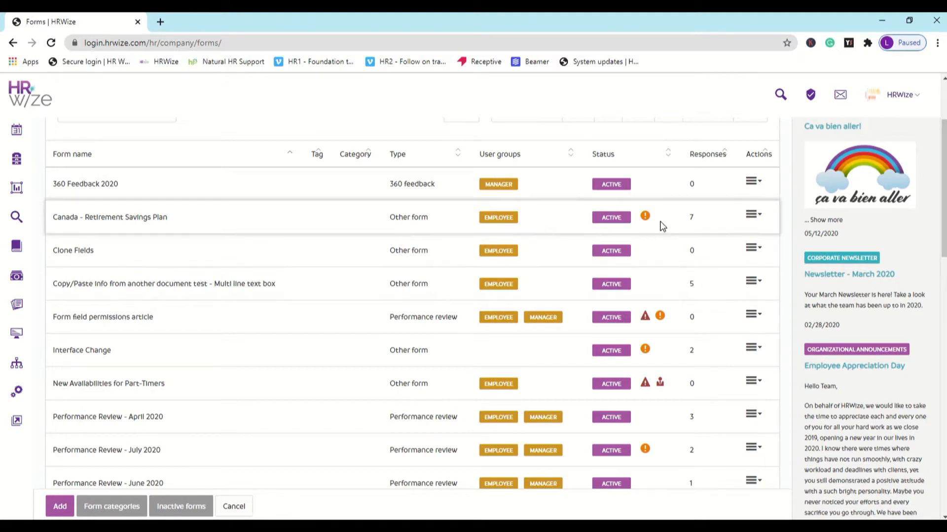
click(757, 187)
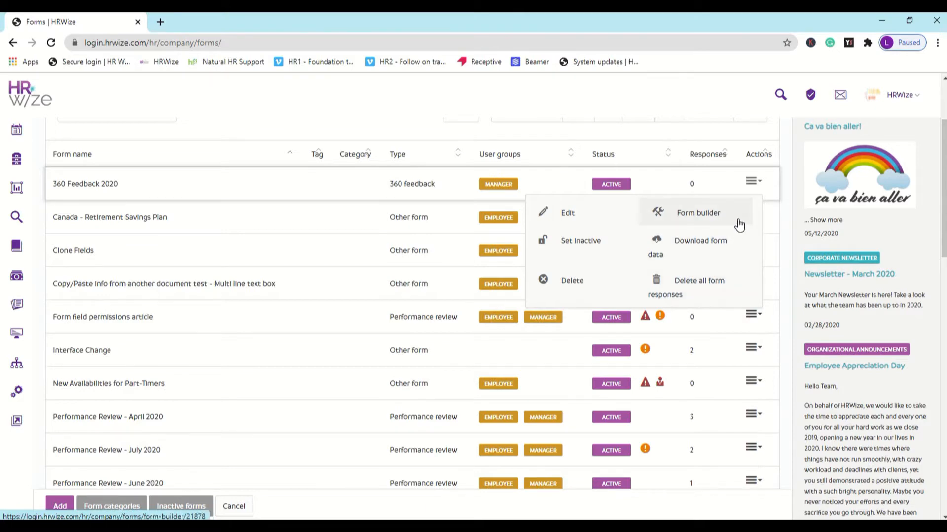
click(609, 214)
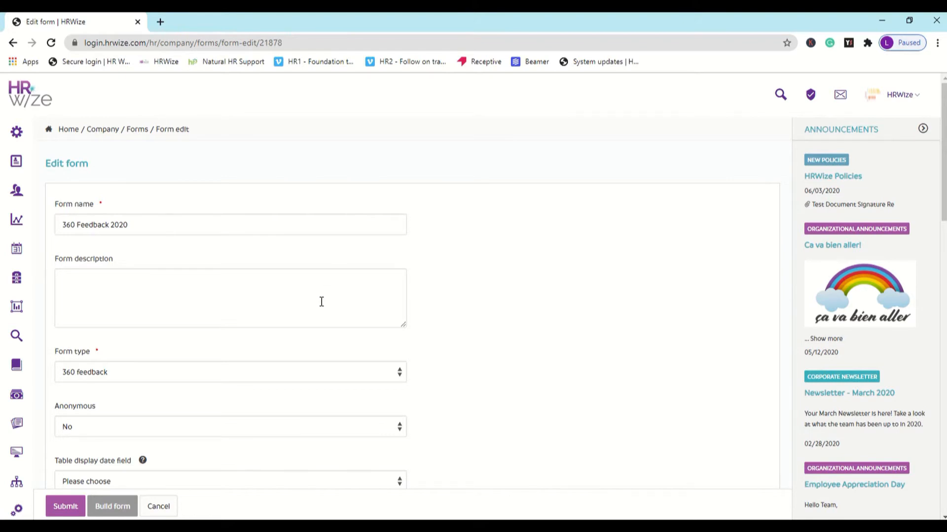
Step: Review the 360 Feedback 2020 form's settings down to Status, submit them and return to the forms list
scroll(321, 302, down, 1)
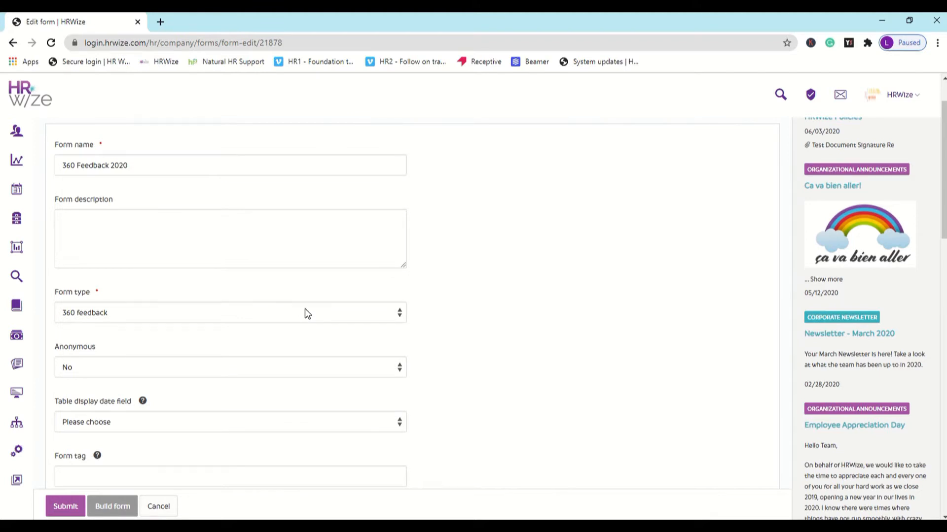
scroll(305, 310, down, 1)
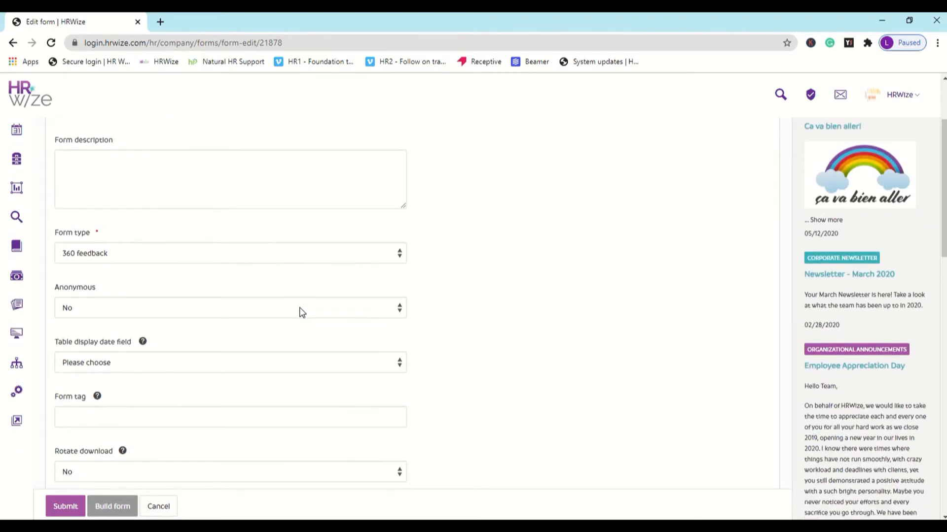
scroll(302, 313, up, 1)
scroll(303, 313, down, 4)
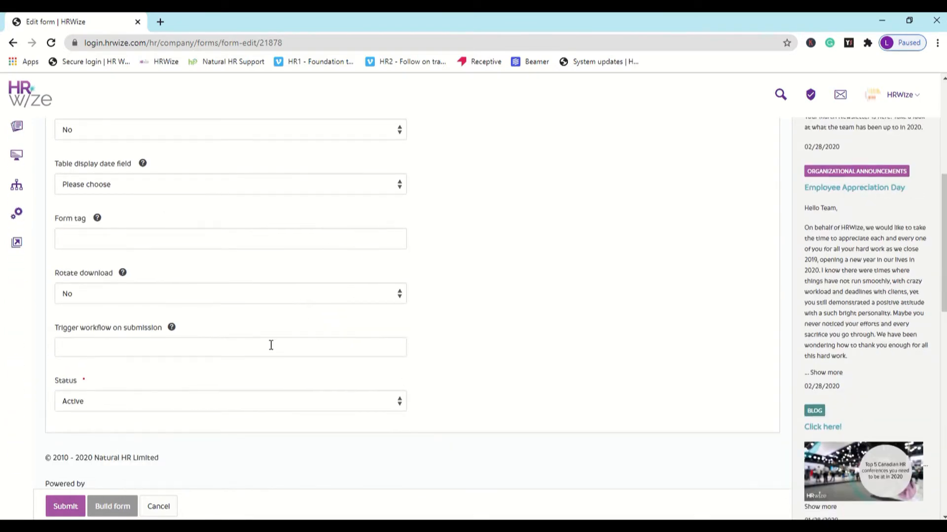
scroll(271, 343, down, 1)
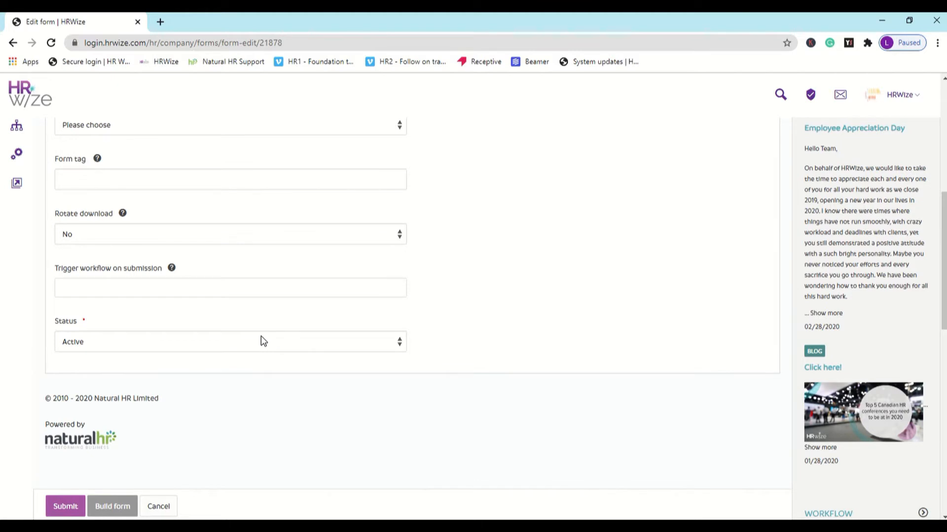
click(60, 508)
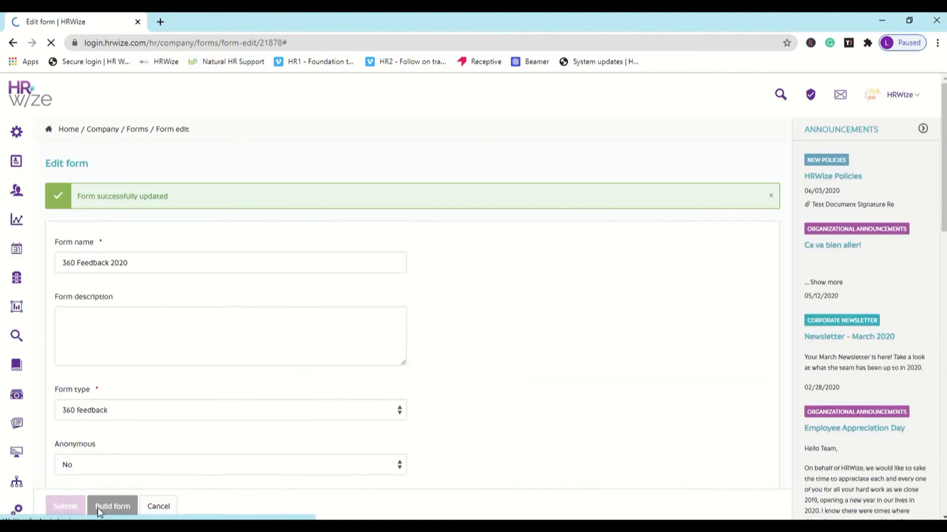
click(154, 509)
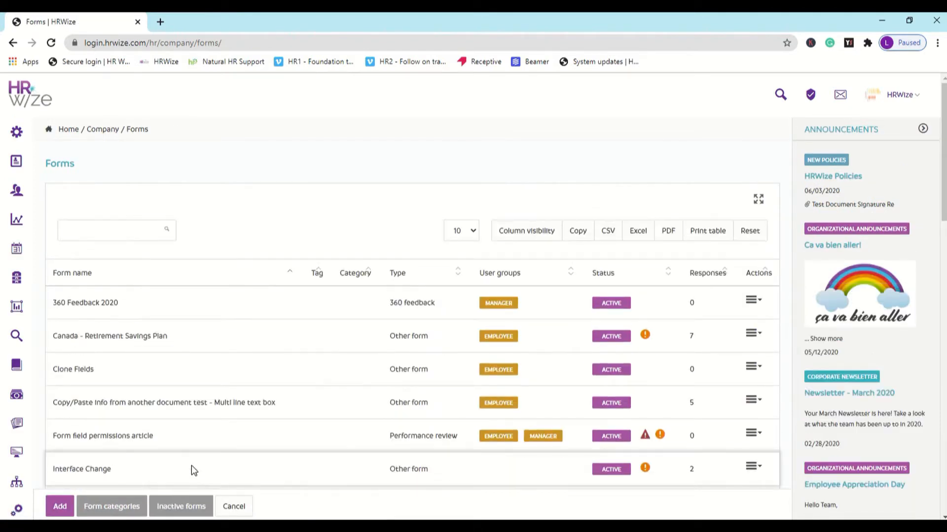
Step: Open 360 Feedback 2020 in the form builder and examine the Employee Name field's settings, including its advanced options
click(752, 301)
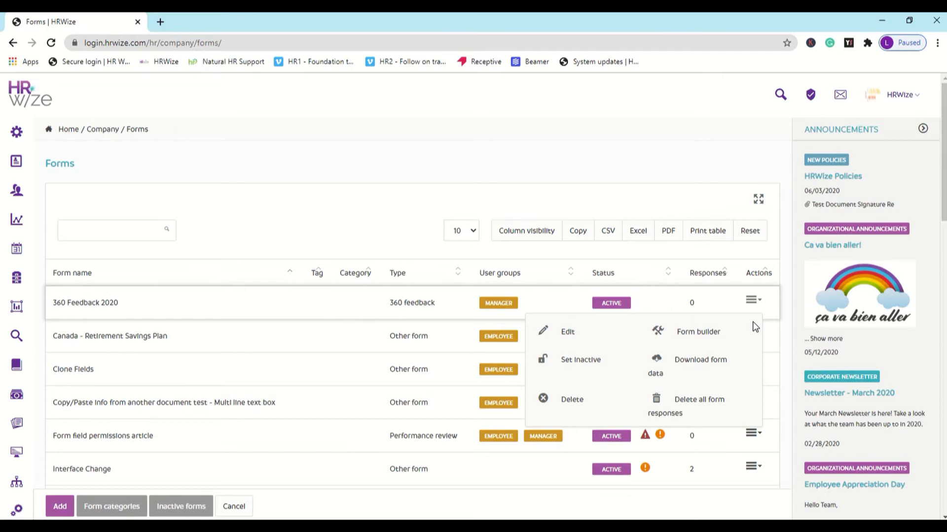
click(709, 334)
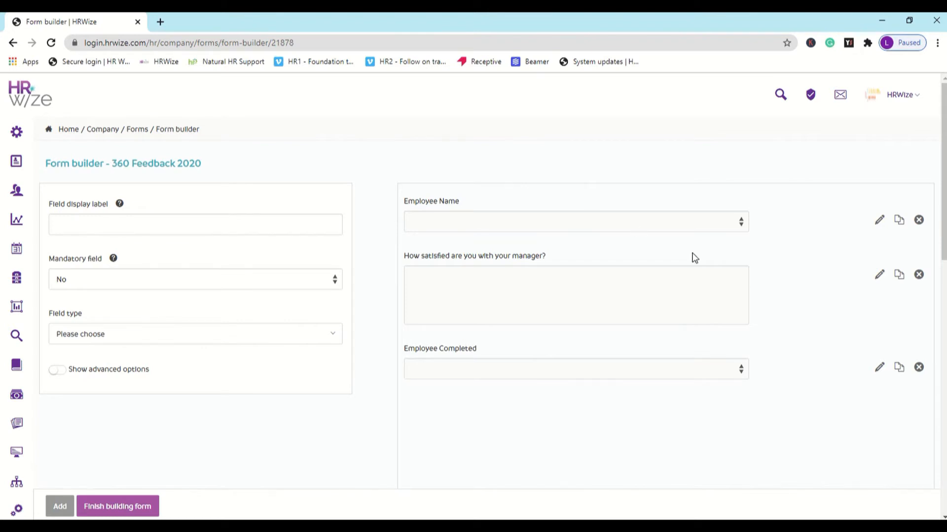
click(877, 222)
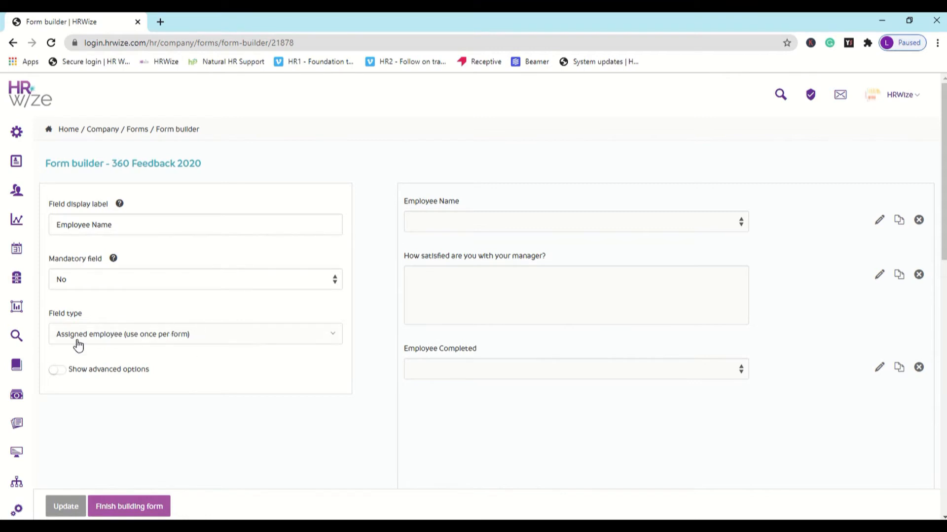
click(57, 372)
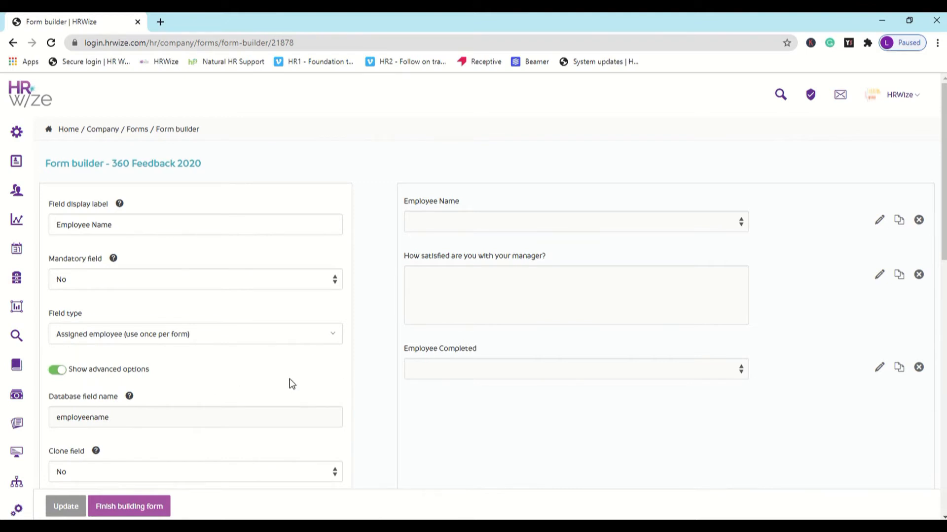
scroll(290, 380, down, 1)
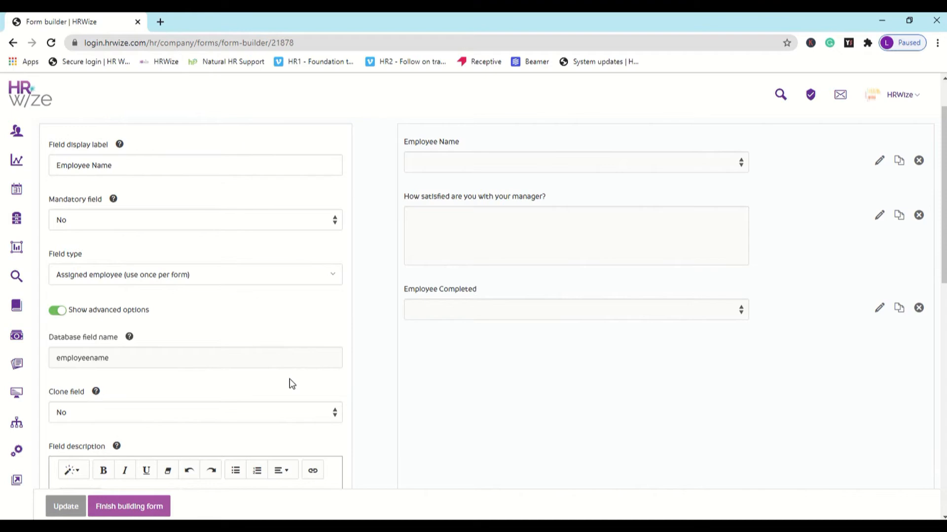
scroll(289, 382, down, 3)
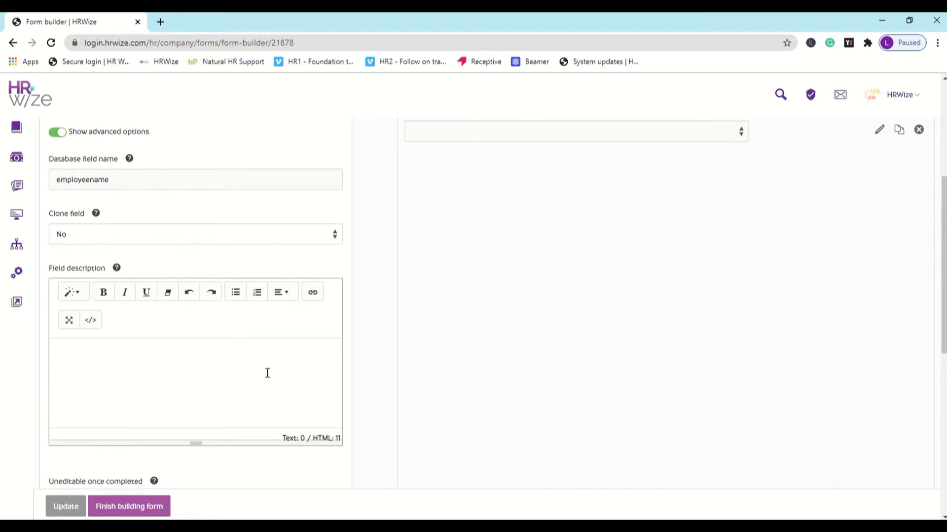
scroll(533, 265, up, 5)
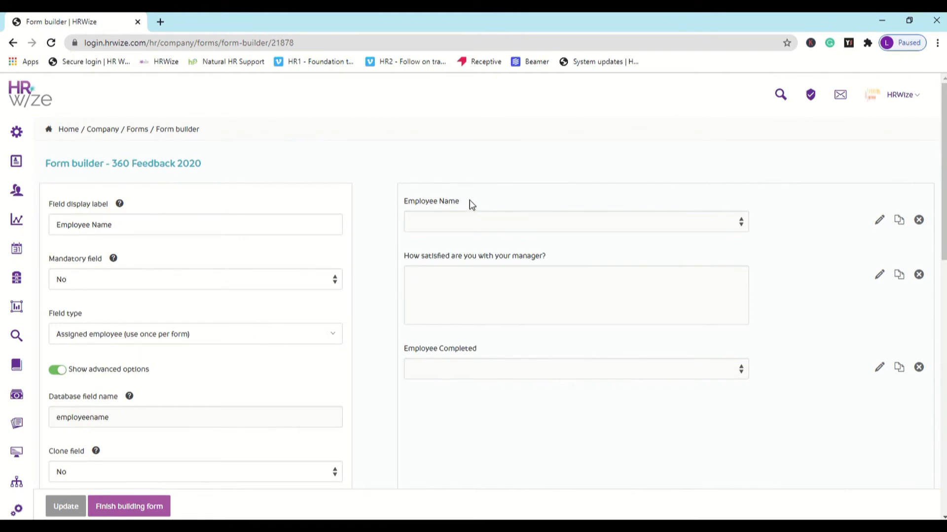
scroll(470, 199, down, 10)
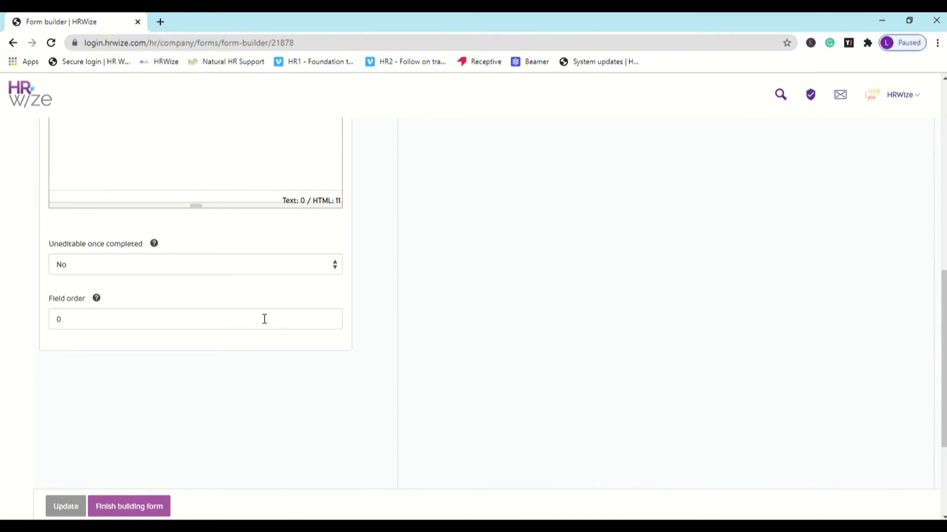
scroll(623, 282, up, 10)
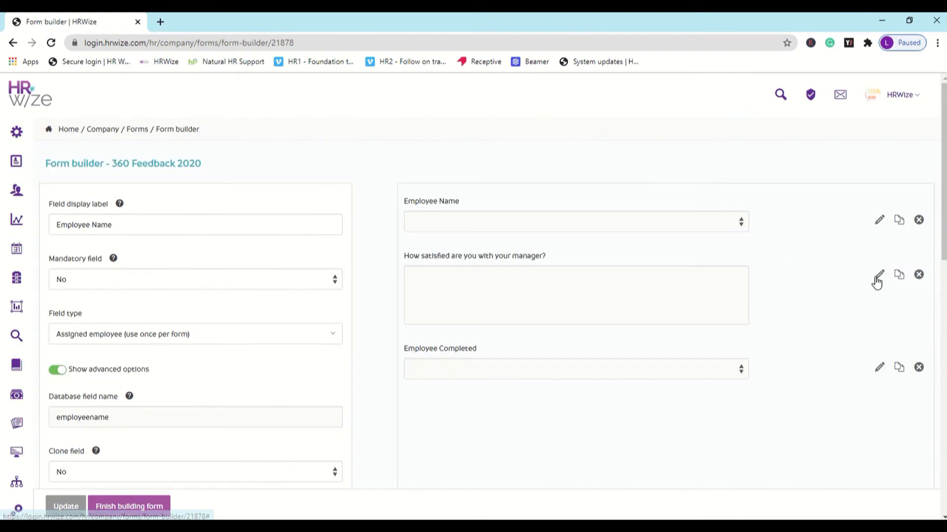
Step: View the settings of the "How satisfied are you with your manager?" field and finish building the form
click(877, 279)
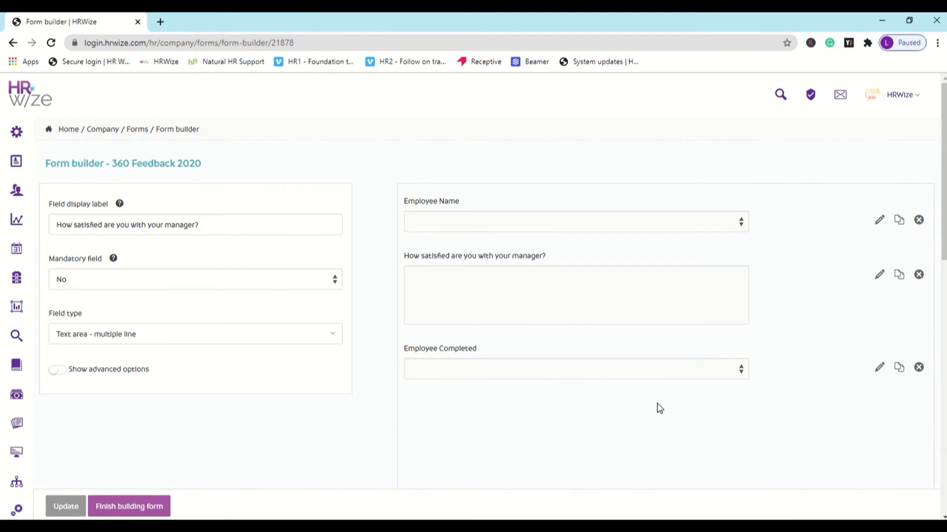
click(141, 507)
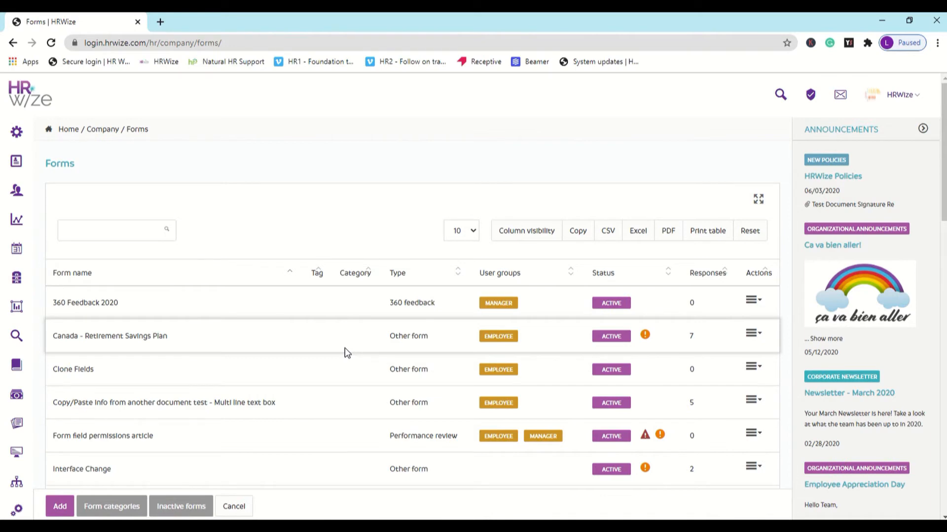
Step: Add a new 360 feedback request in the Performance area and select the employee the feedback is requested on
mouse_move(20, 308)
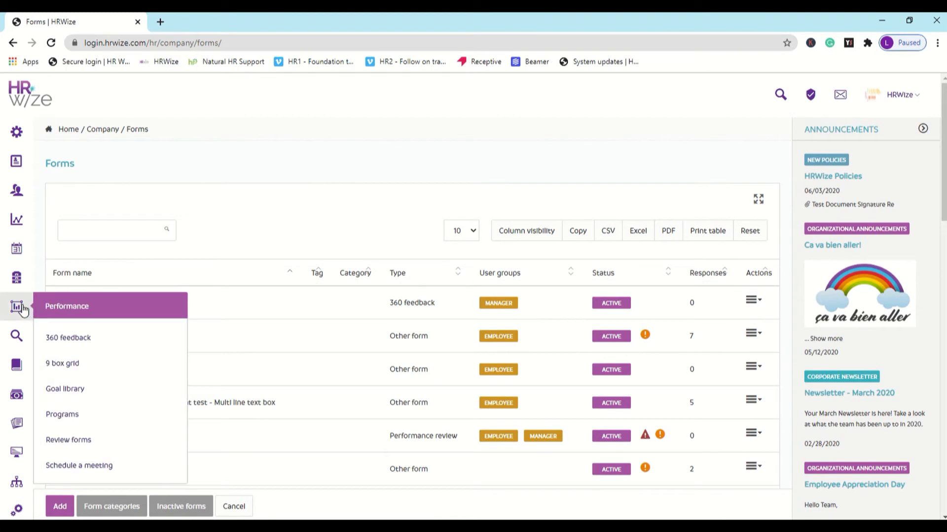
click(133, 341)
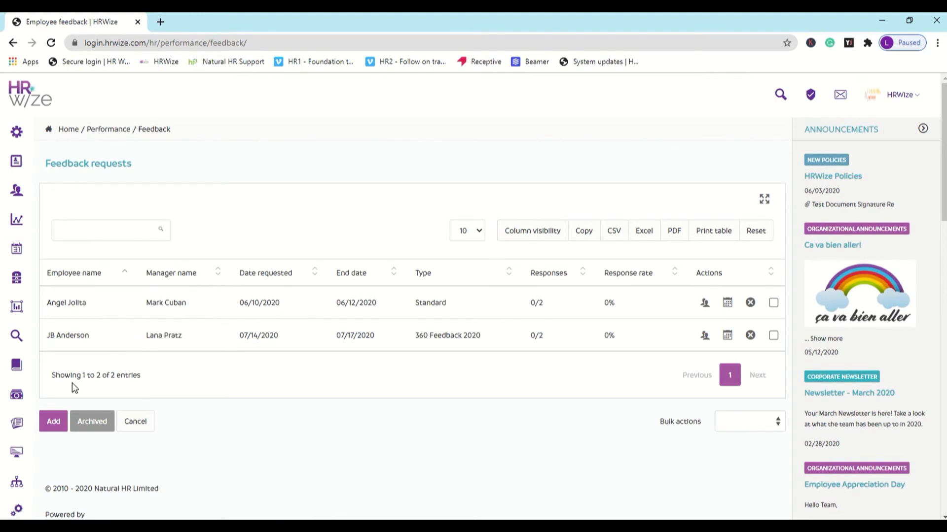
click(44, 424)
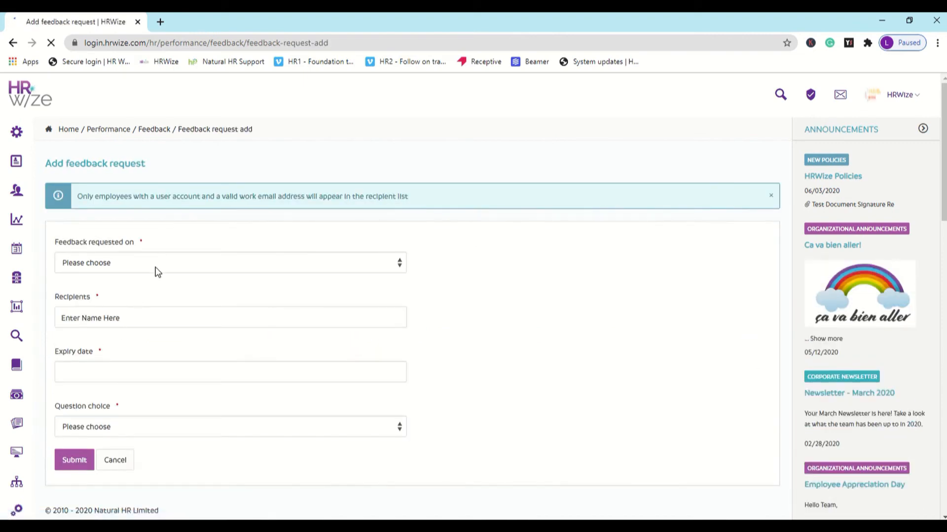
click(162, 270)
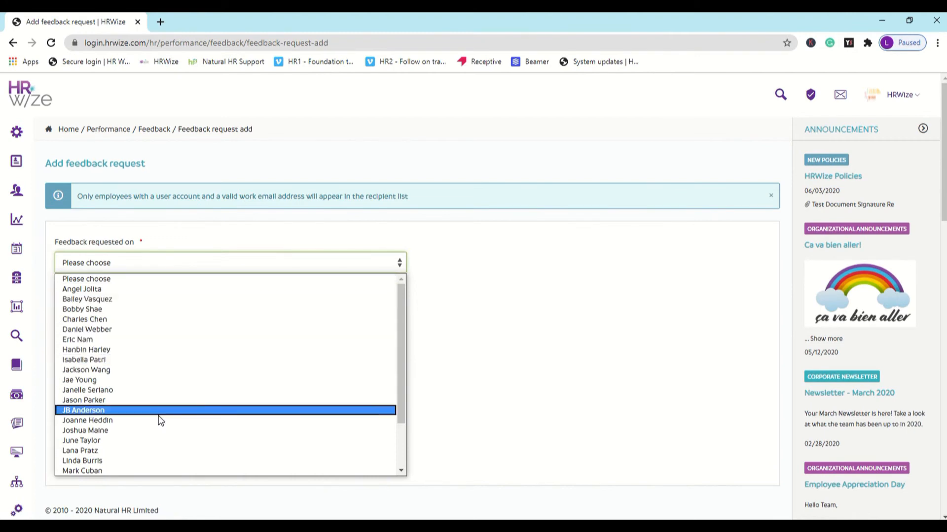
click(142, 471)
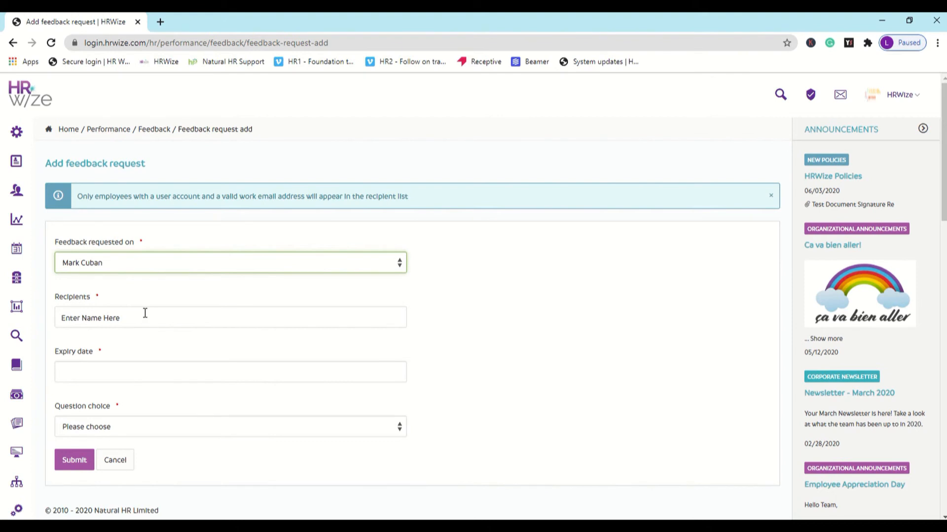
Step: Find an employee by first name and add them as recipient of the feedback request
click(117, 321)
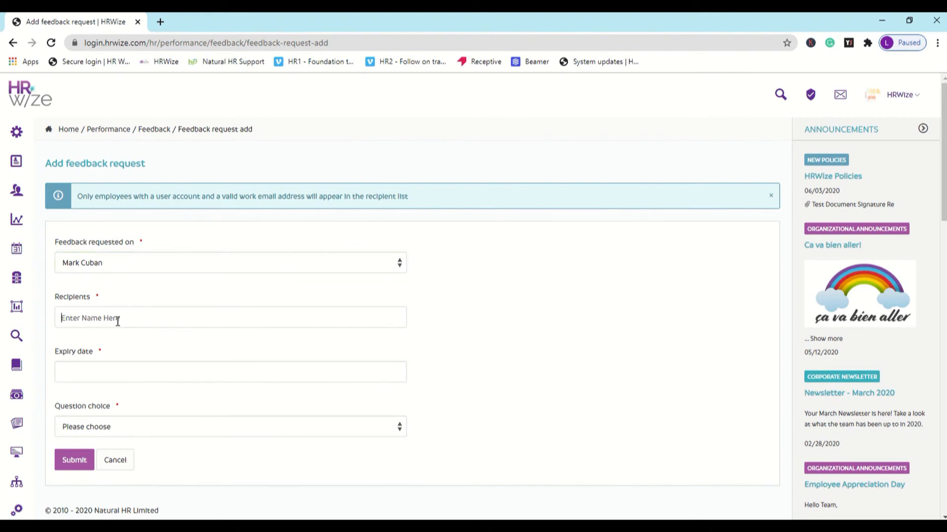
text(angel)
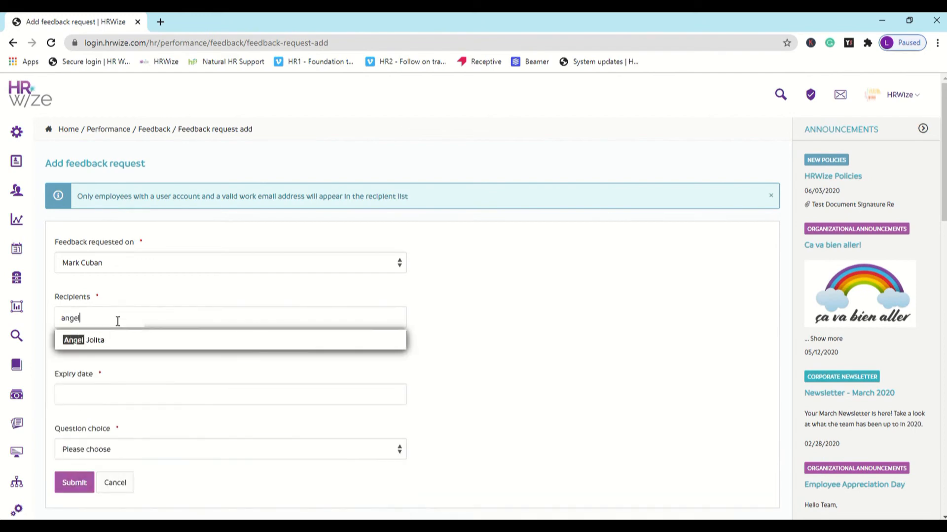
click(104, 343)
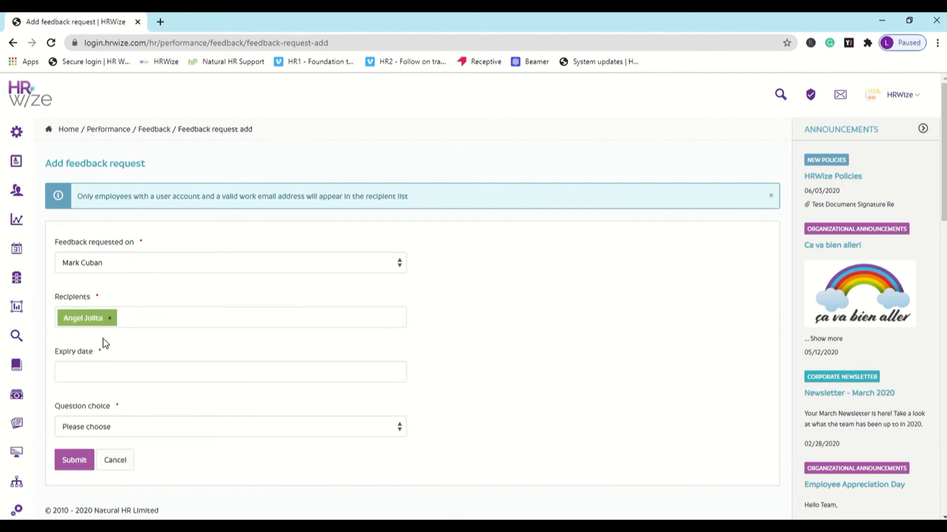
Step: Set the feedback request's expiry date to 07/20/2020
click(90, 367)
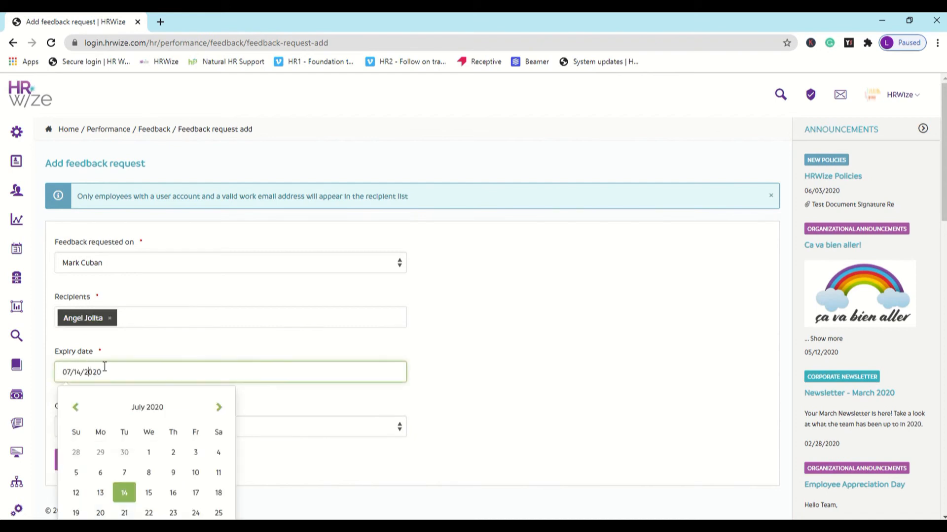
scroll(174, 422, down, 1)
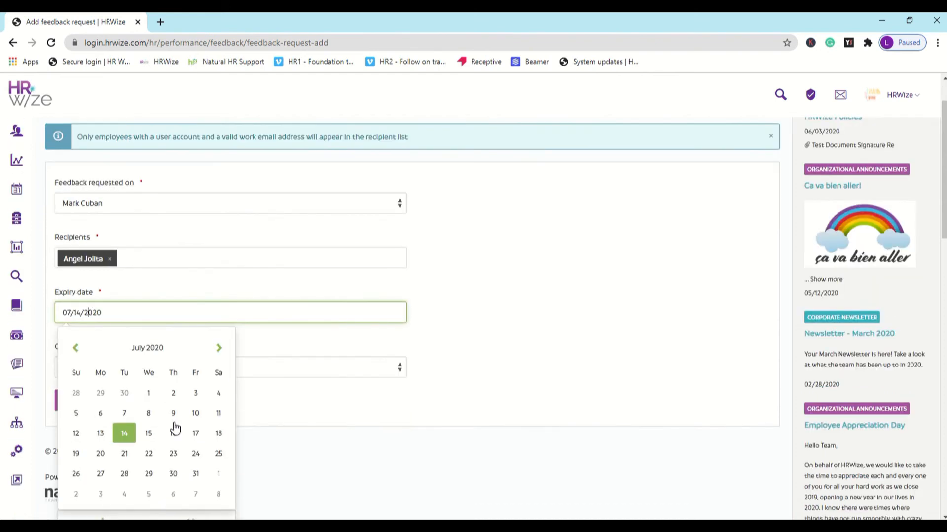
click(101, 454)
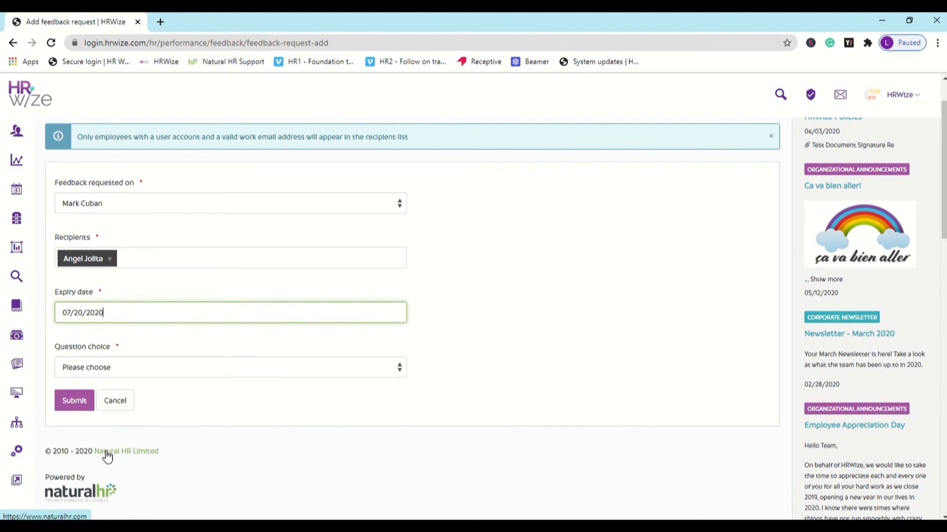
scroll(133, 444, down, 1)
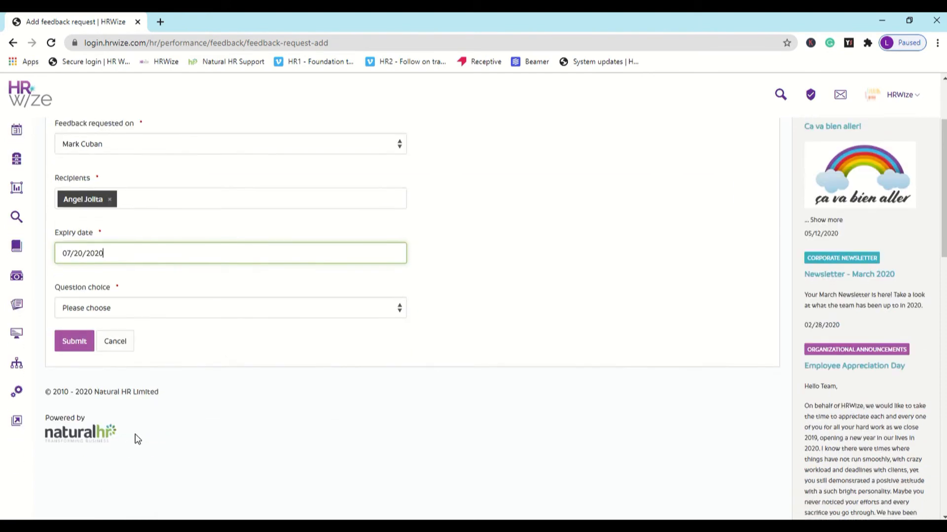
Step: Try the Standard question choice for the feedback request and start on the message to all recipients
click(157, 314)
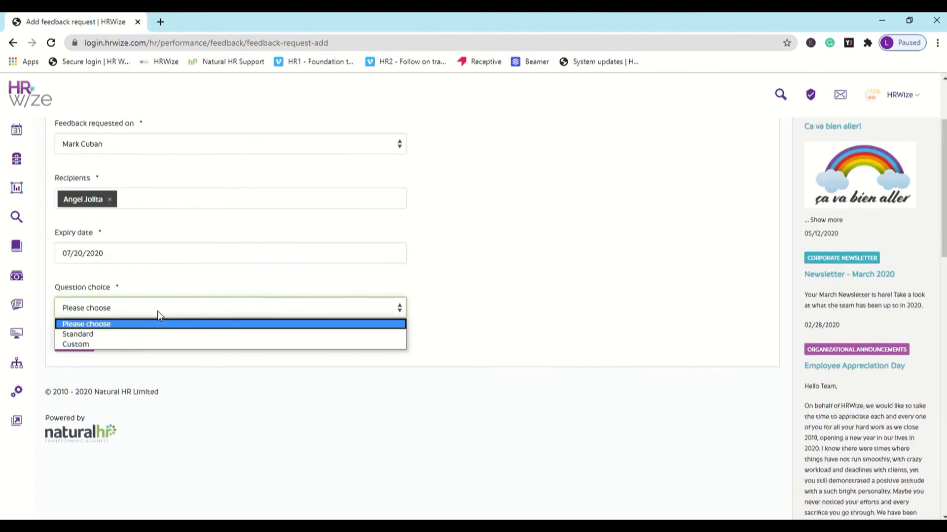
click(137, 334)
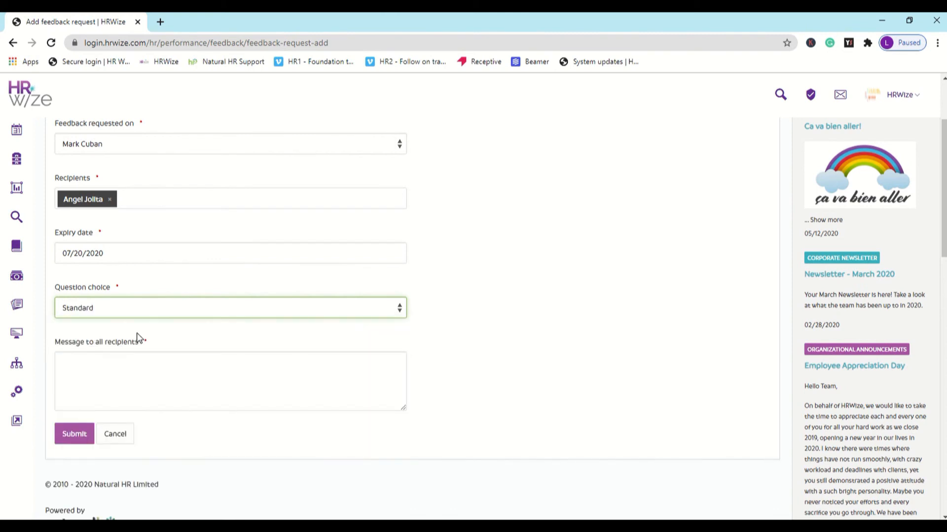
click(136, 353)
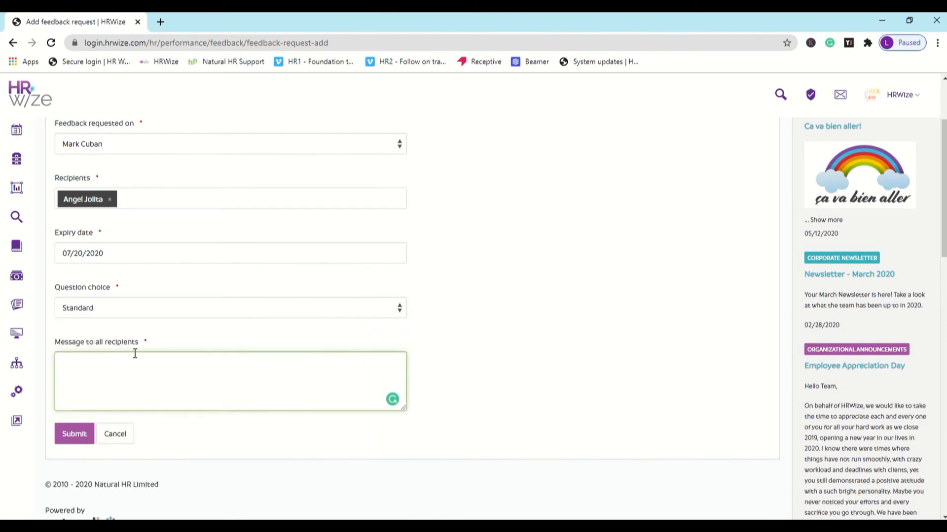
Step: Set the question choice to Custom with the 360 Feedback 2020 form and submit the feedback request
click(171, 313)
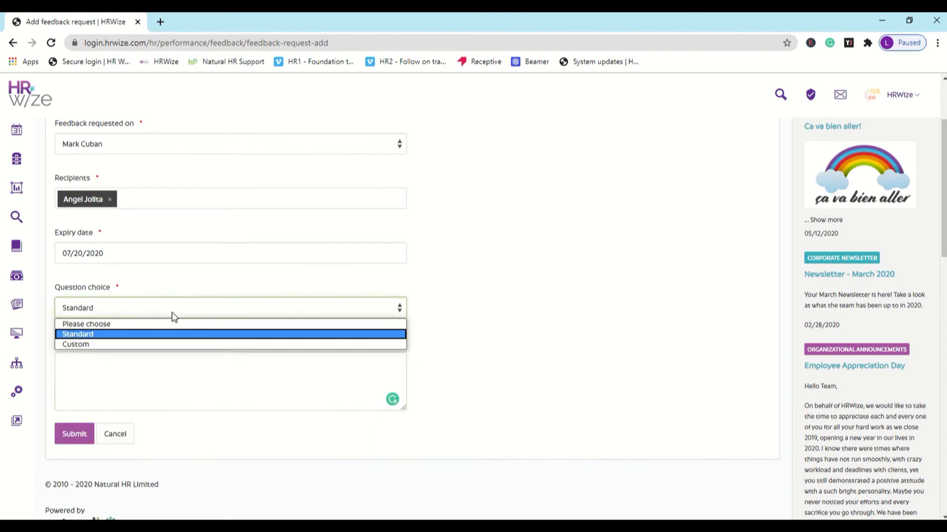
click(144, 344)
click(129, 363)
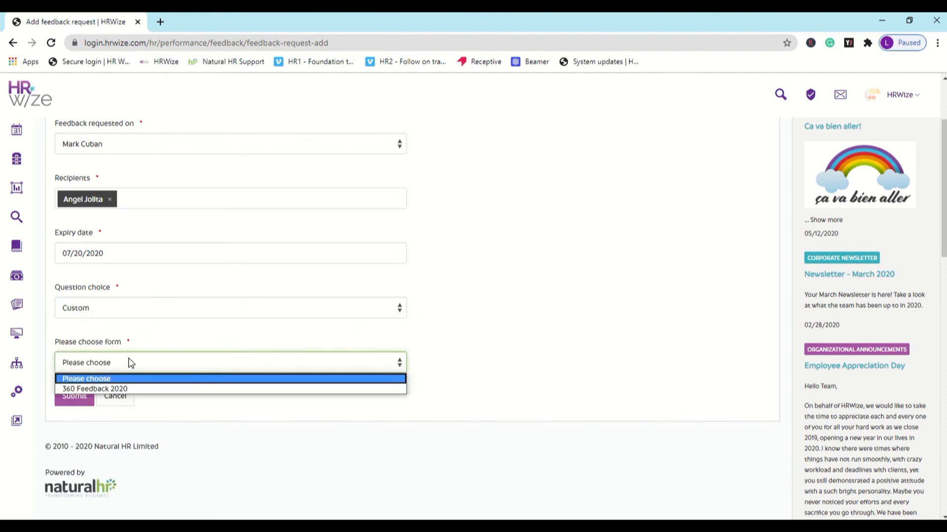
click(125, 389)
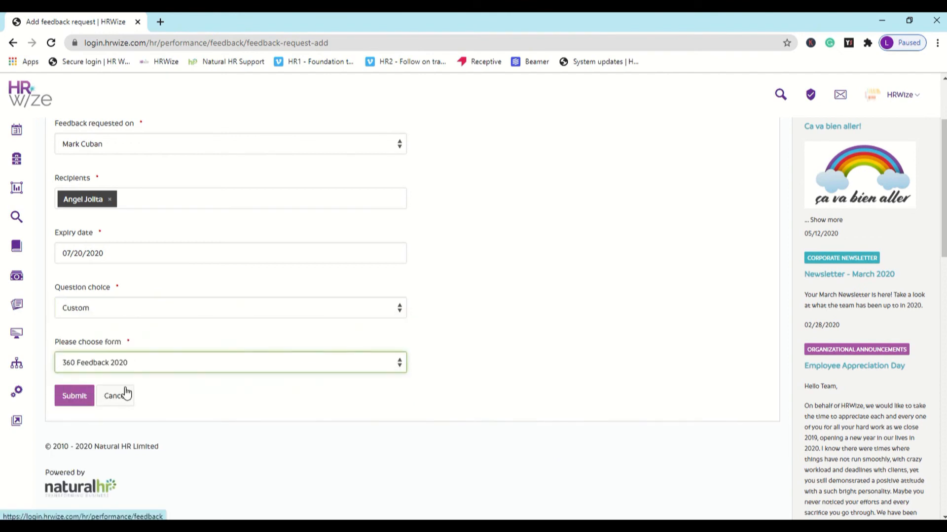
click(86, 398)
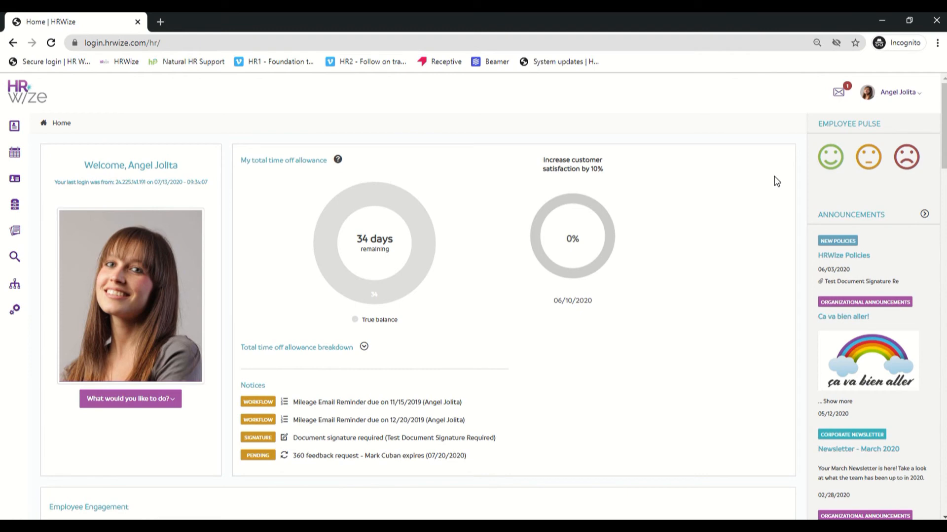
Step: In the recipient's session, open the pending 360 feedback request expiring 07/20/2020 and select the employee name in the form
click(317, 456)
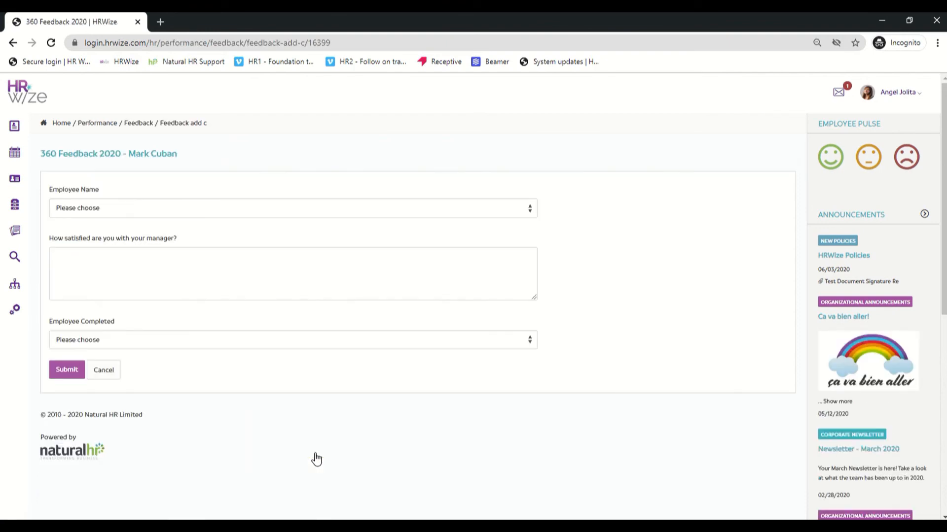
click(172, 212)
click(168, 232)
Step: Answer the manager satisfaction question with "Very good at what he does, and very motivational!", select the Employee Completed value and submit the feedback
click(167, 292)
text(Very good at what he does, and very motivational!)
click(145, 338)
click(123, 363)
click(67, 371)
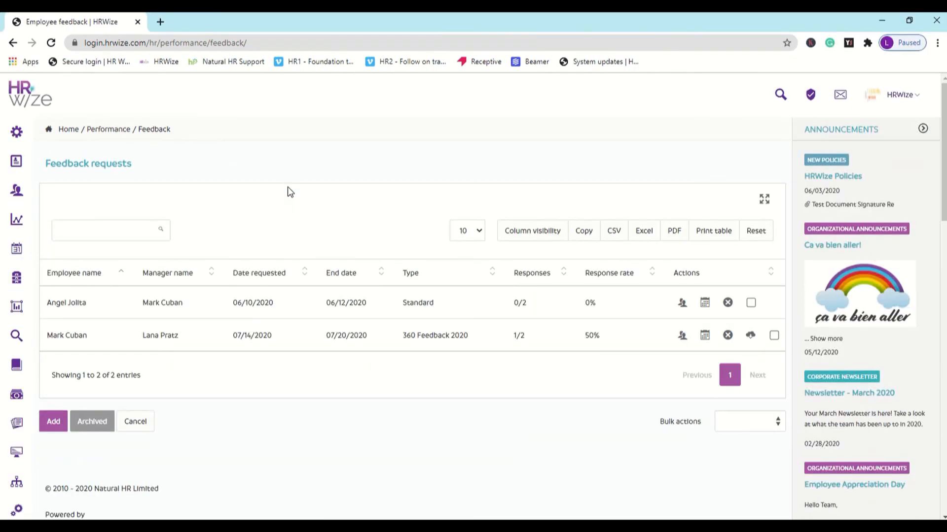